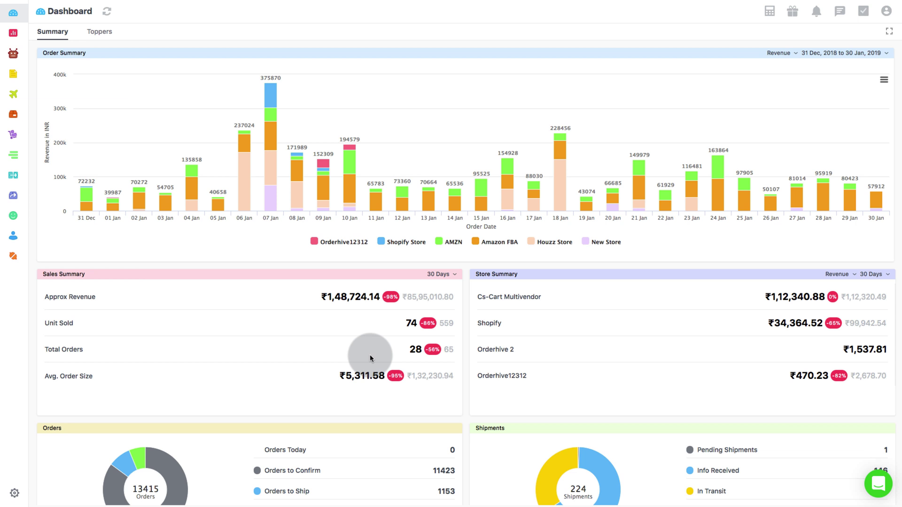
Step: Check the Order, Sales and Store Summary dropdown options without changing them, keeping Revenue
{"action": "scroll", "coordinate": [496, 284], "scroll_direction": "down", "scroll_amount": 1}
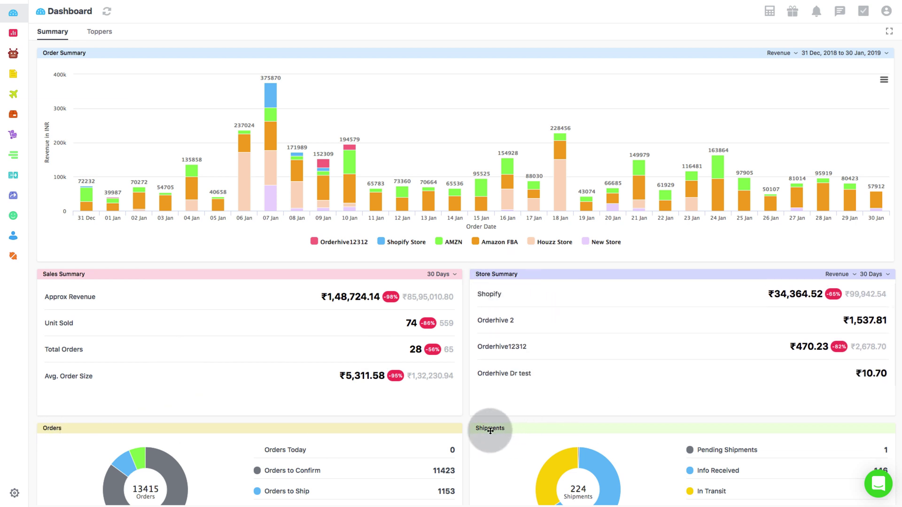
{"action": "scroll", "coordinate": [467, 427], "scroll_direction": "down", "scroll_amount": 5}
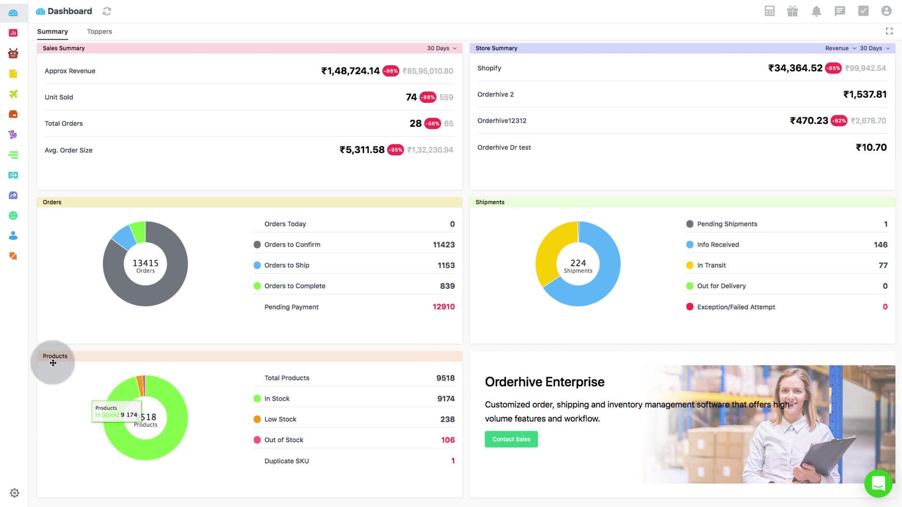
{"action": "scroll", "coordinate": [141, 343], "scroll_direction": "up", "scroll_amount": 5}
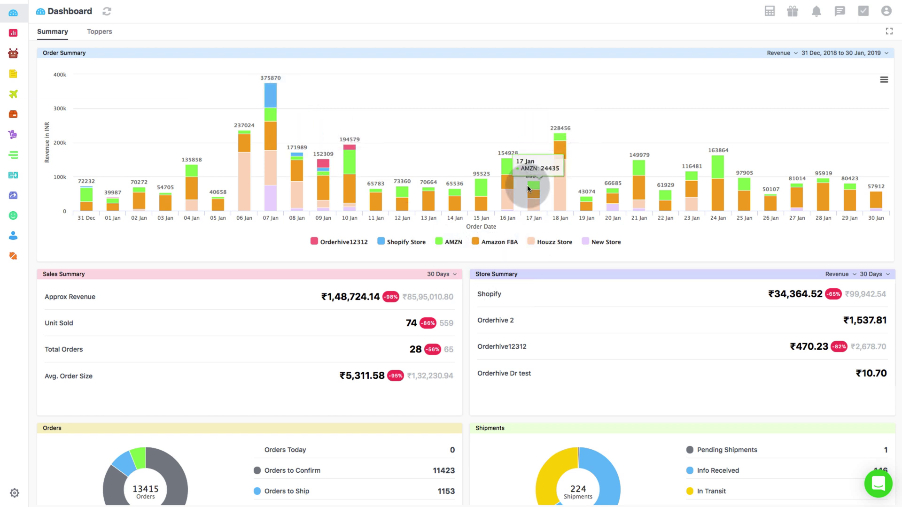
{"action": "left_click", "coordinate": [851, 53]}
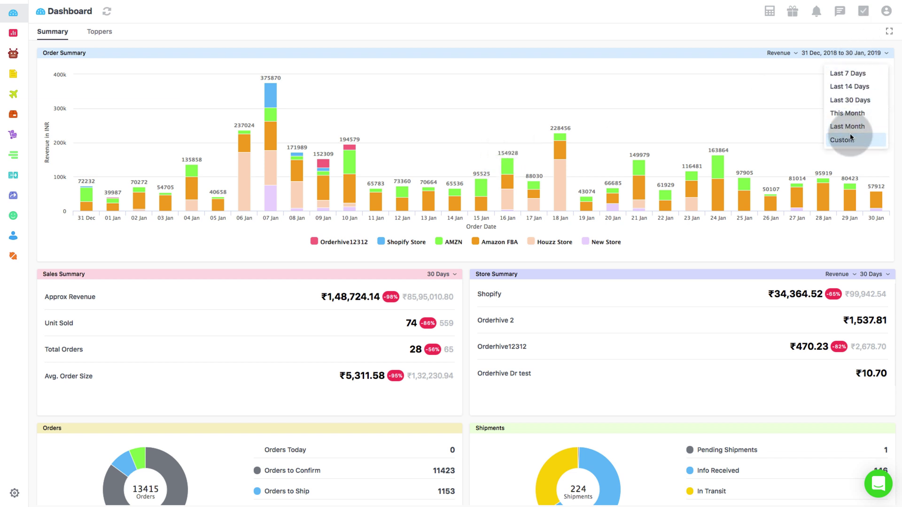
{"action": "left_click", "coordinate": [756, 82]}
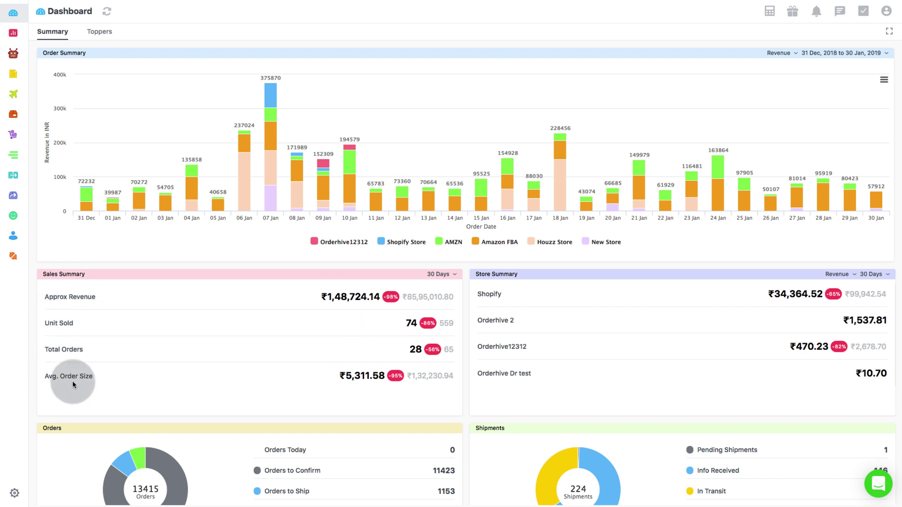
{"action": "left_click", "coordinate": [447, 275]}
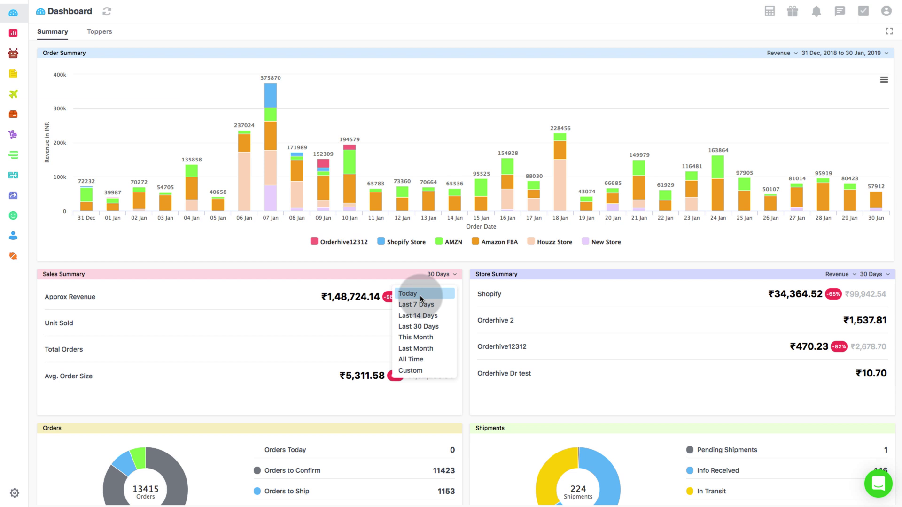
{"action": "left_click", "coordinate": [345, 276]}
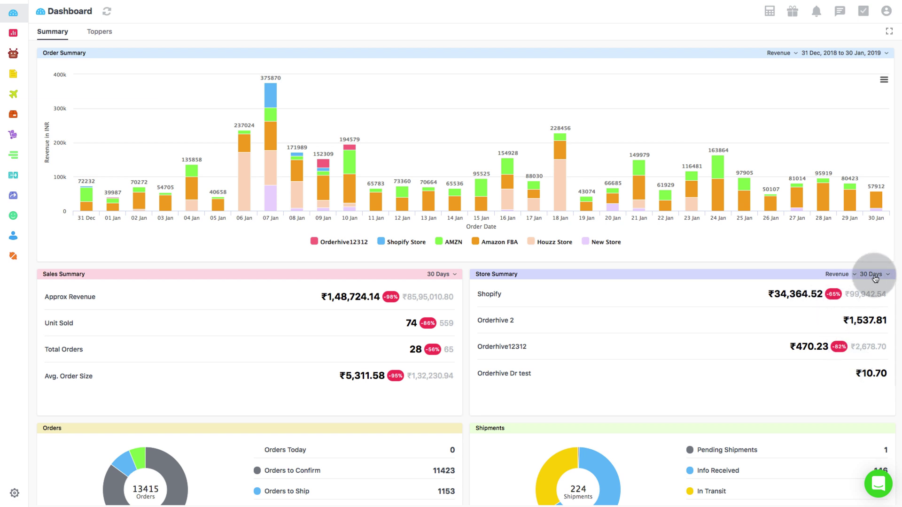
{"action": "left_click", "coordinate": [857, 280]}
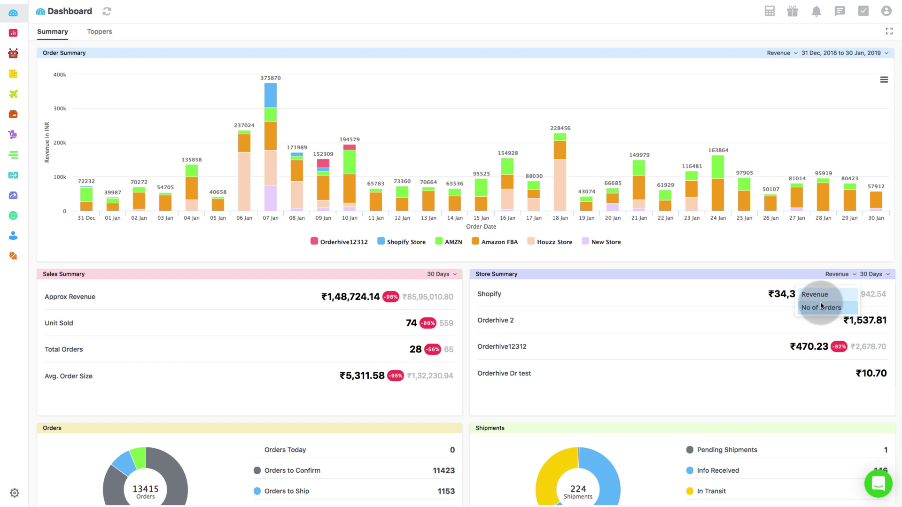
{"action": "left_click", "coordinate": [746, 263]}
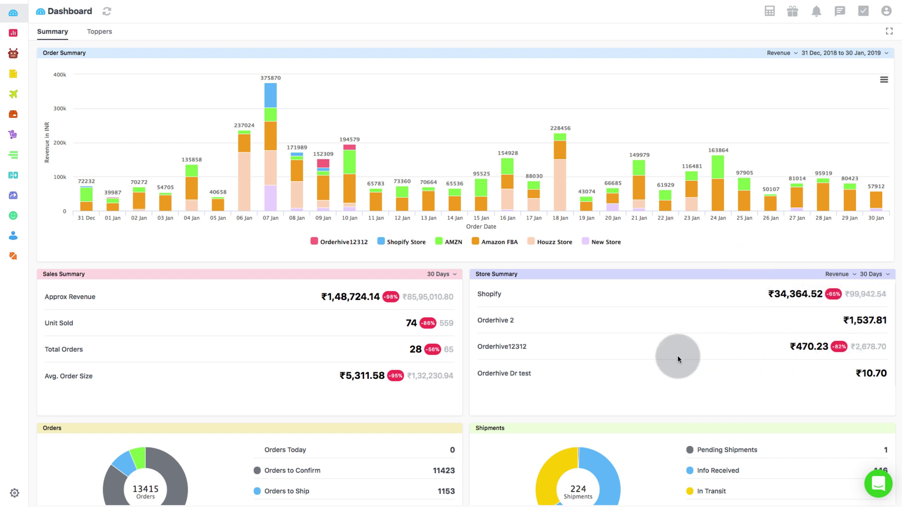
{"action": "scroll", "coordinate": [671, 358], "scroll_direction": "down", "scroll_amount": 3}
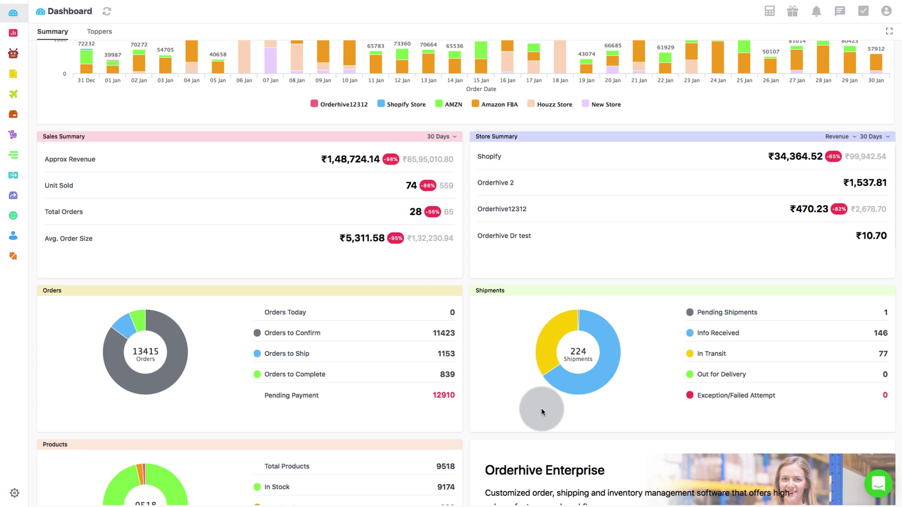
Step: Glance at the orders board, then give Order Summary a custom Jan 1–31, 2019 range
{"action": "left_click", "coordinate": [284, 335]}
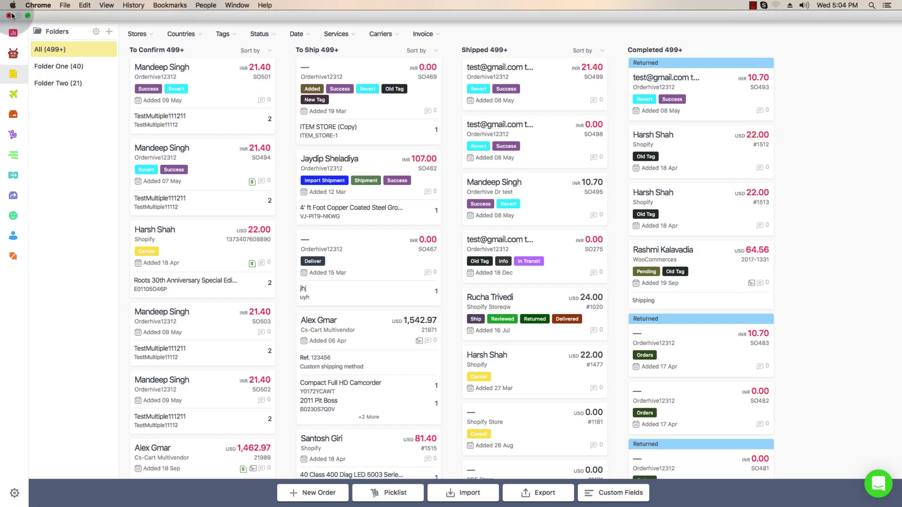
{"action": "left_click", "coordinate": [27, 18]}
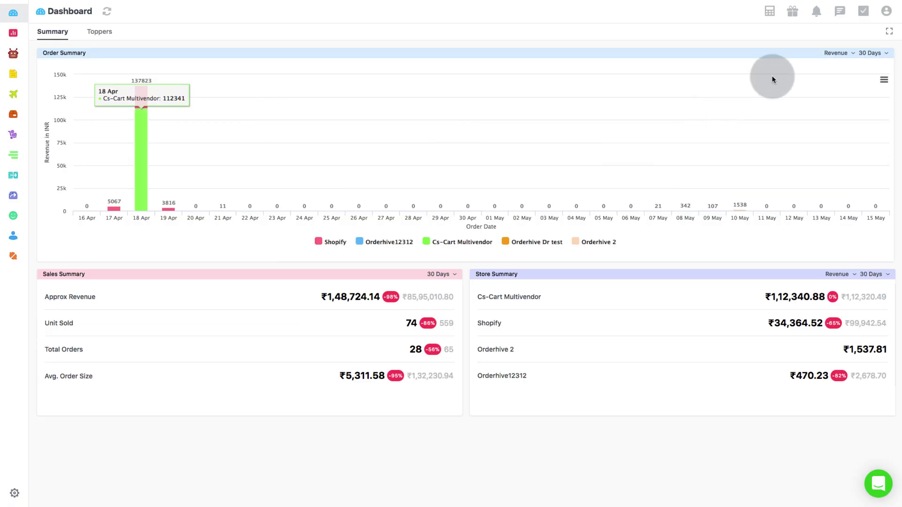
{"action": "left_click", "coordinate": [880, 53]}
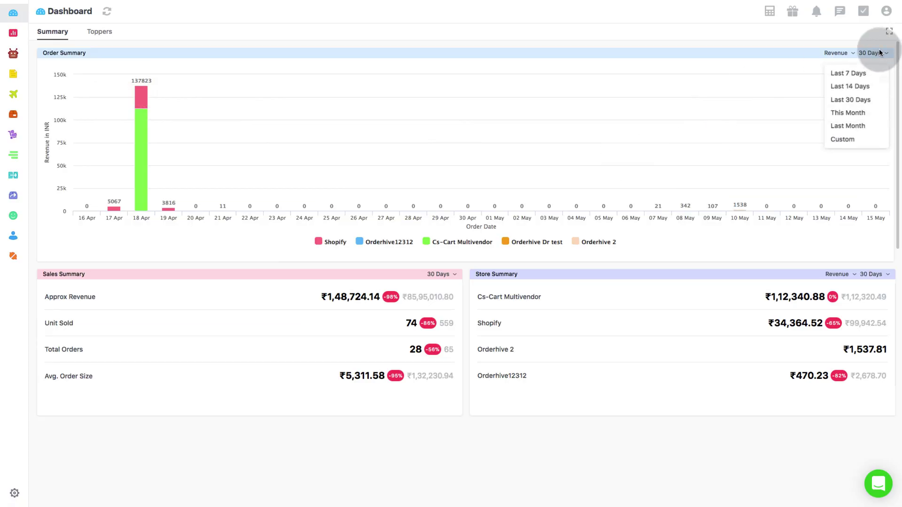
{"action": "left_click", "coordinate": [854, 139]}
{"action": "left_click", "coordinate": [741, 106]}
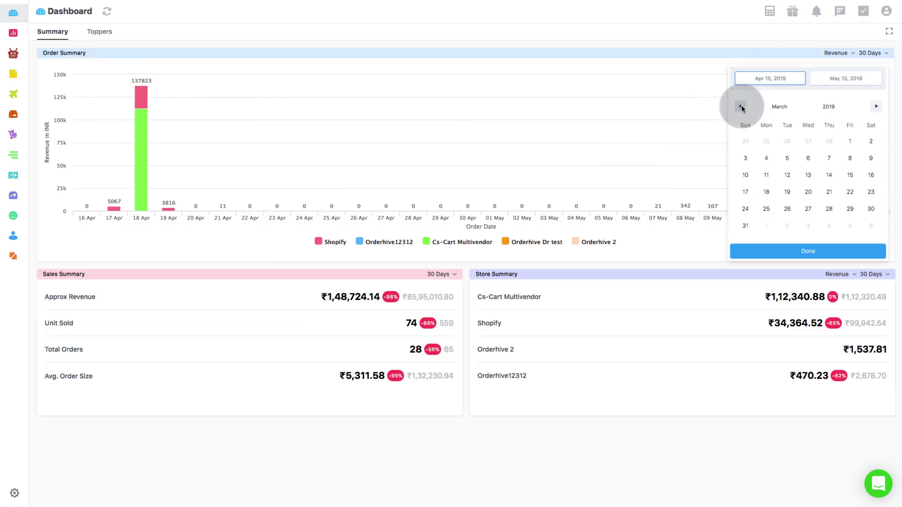
{"action": "left_click", "coordinate": [741, 106]}
{"action": "left_click", "coordinate": [740, 107]}
{"action": "left_click", "coordinate": [788, 141]}
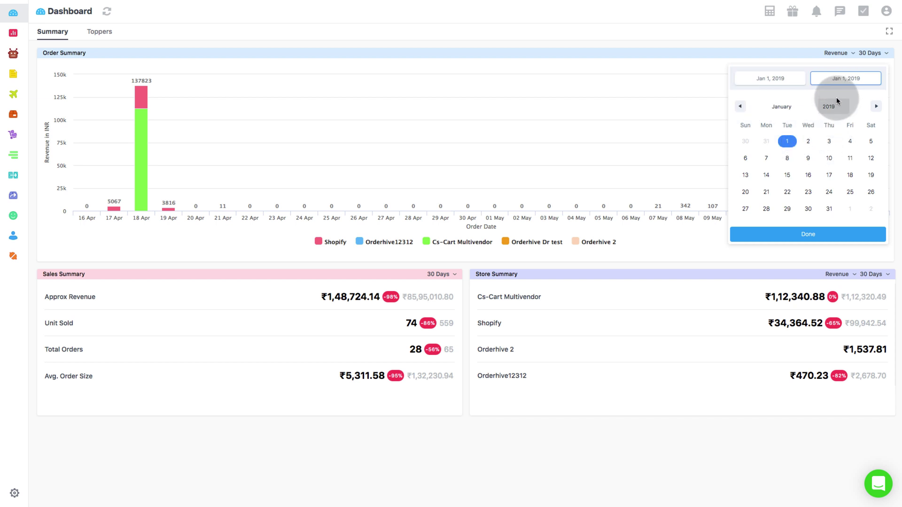
{"action": "left_click", "coordinate": [828, 209]}
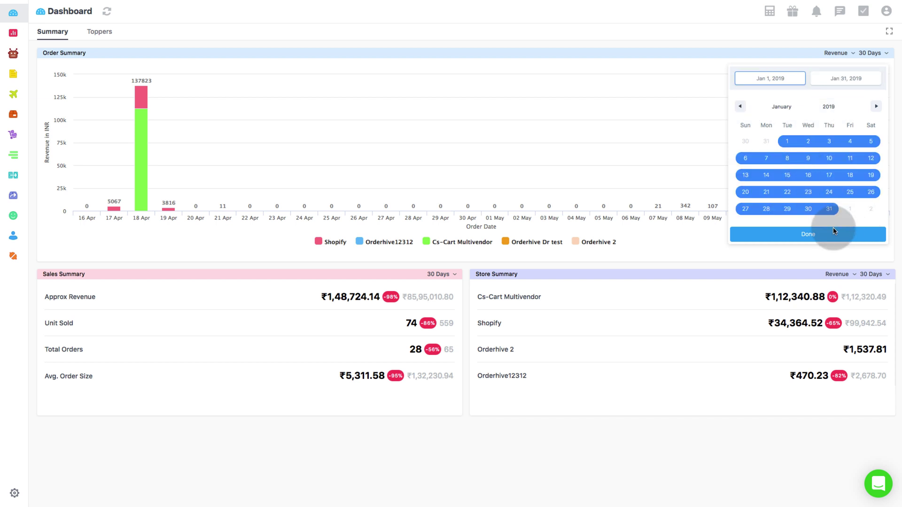
{"action": "left_click", "coordinate": [833, 232]}
{"action": "scroll", "coordinate": [203, 287], "scroll_direction": "down", "scroll_amount": 7}
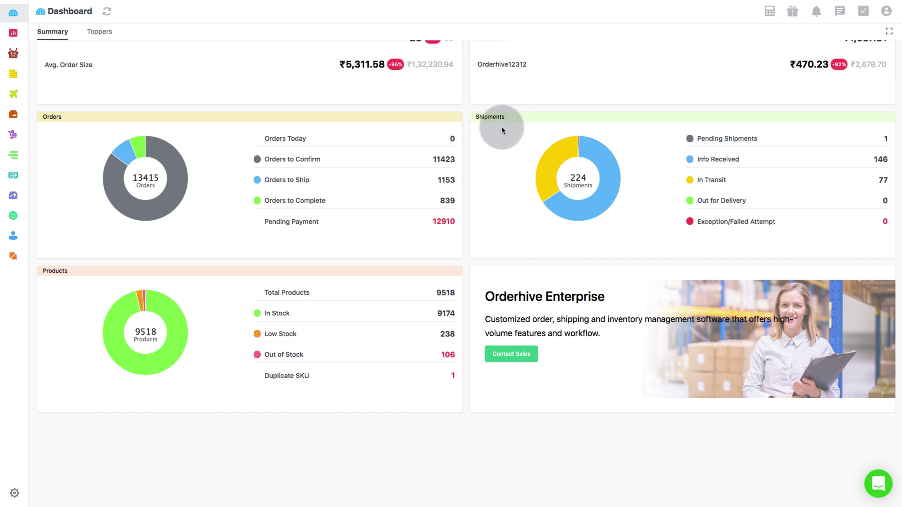
{"action": "mouse_move", "coordinate": [569, 212]}
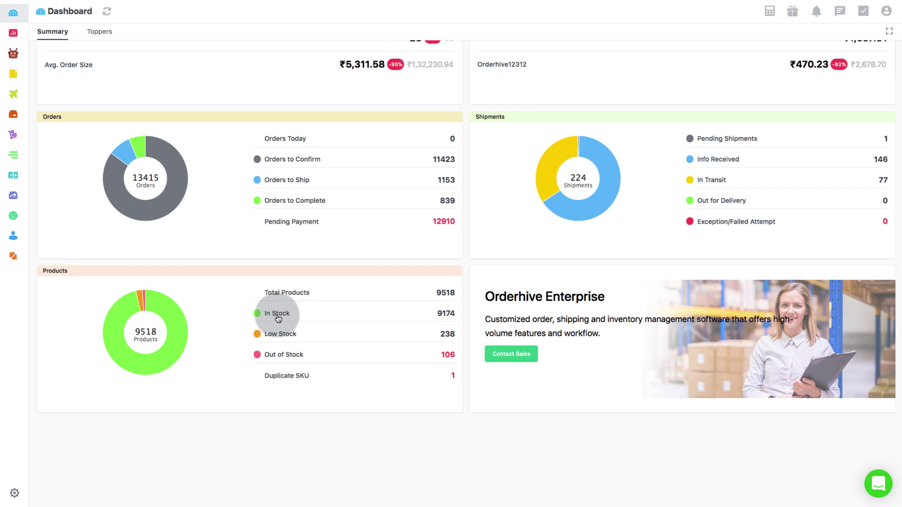
{"action": "mouse_move", "coordinate": [155, 141]}
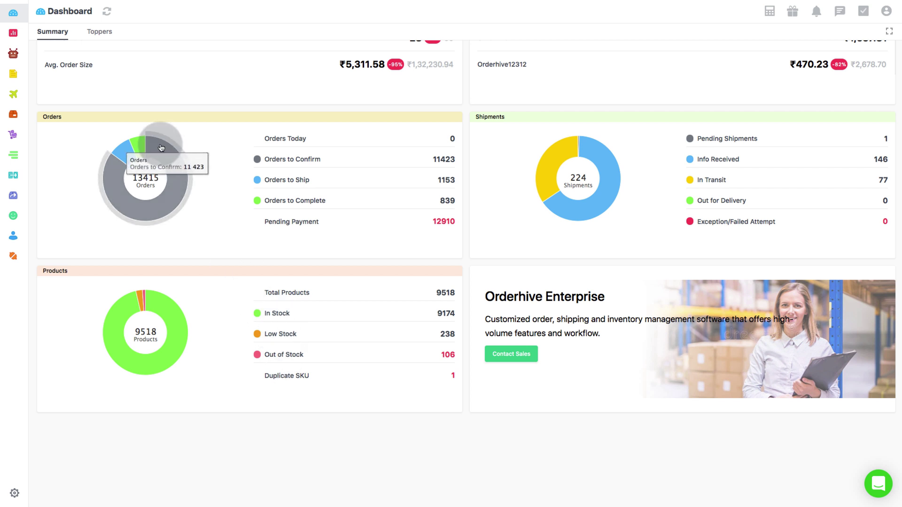
Step: Switch the Dashboard to Toppers and scroll through its top products, customers and countries tables
{"action": "left_click", "coordinate": [100, 31]}
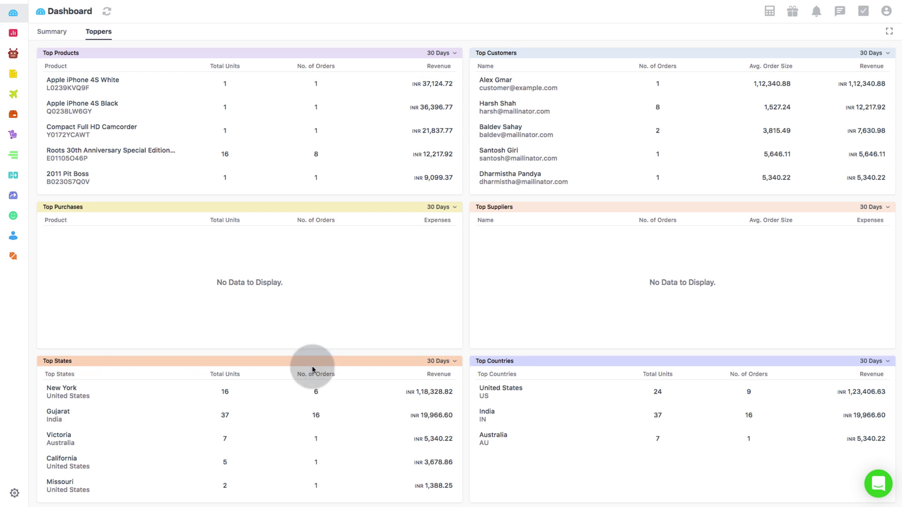
{"action": "scroll", "coordinate": [495, 317], "scroll_direction": "down", "scroll_amount": 1}
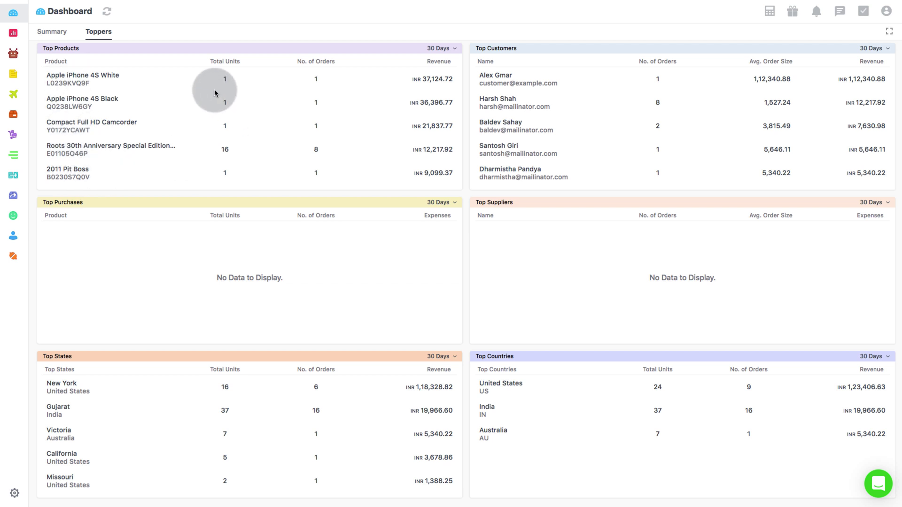
Step: Give Top Products a custom date range of Jan 1 – Jan 31, 2019
{"action": "left_click", "coordinate": [454, 49]}
{"action": "left_click", "coordinate": [432, 165]}
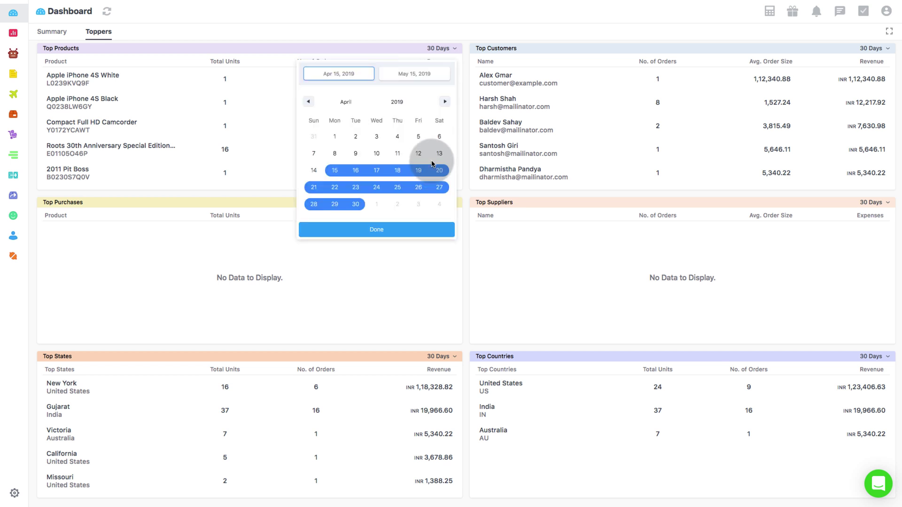
{"action": "left_click", "coordinate": [308, 102]}
{"action": "left_click", "coordinate": [308, 102]}
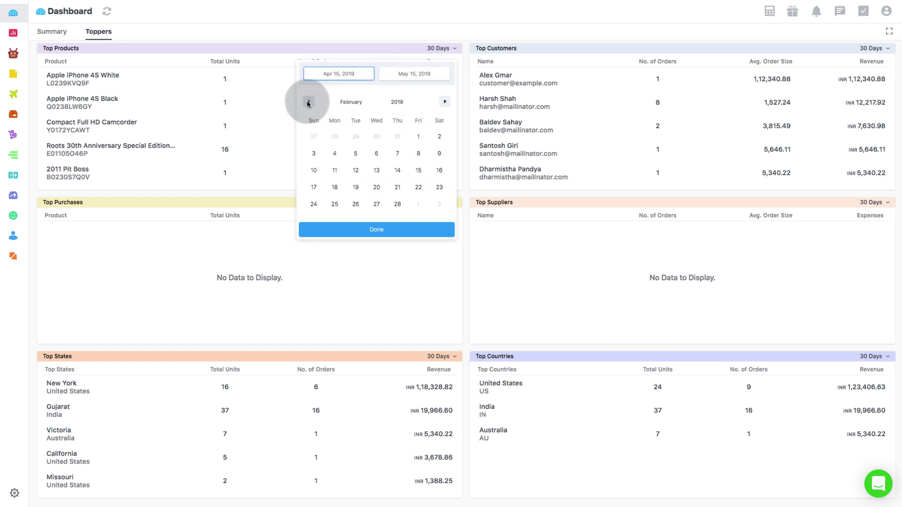
{"action": "left_click", "coordinate": [308, 102]}
{"action": "left_click", "coordinate": [356, 136]}
{"action": "left_click", "coordinate": [398, 205]}
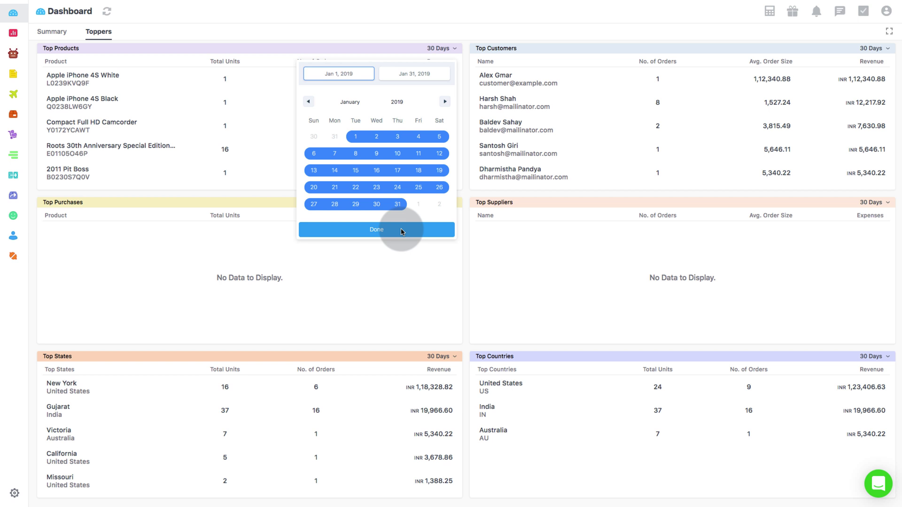
{"action": "left_click", "coordinate": [401, 229]}
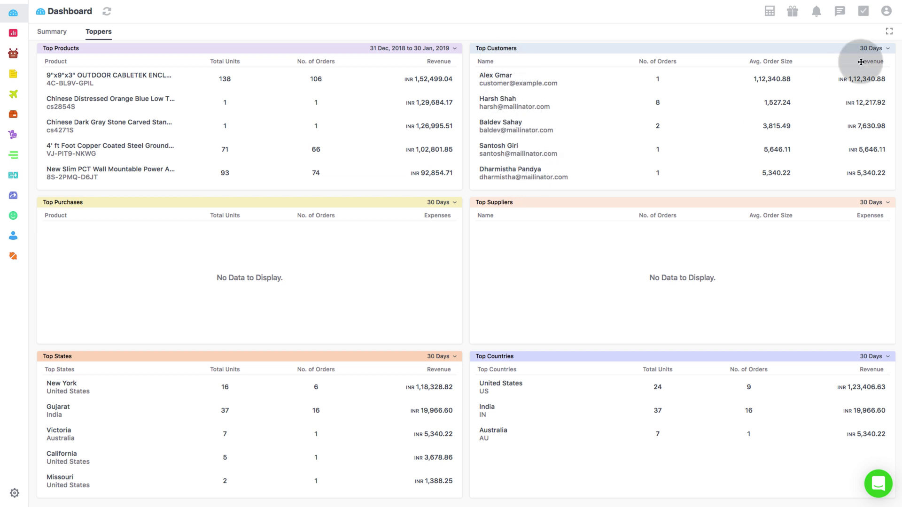
Step: Change the Top Customers range from 30 Days to All Time
{"action": "left_click", "coordinate": [882, 52]}
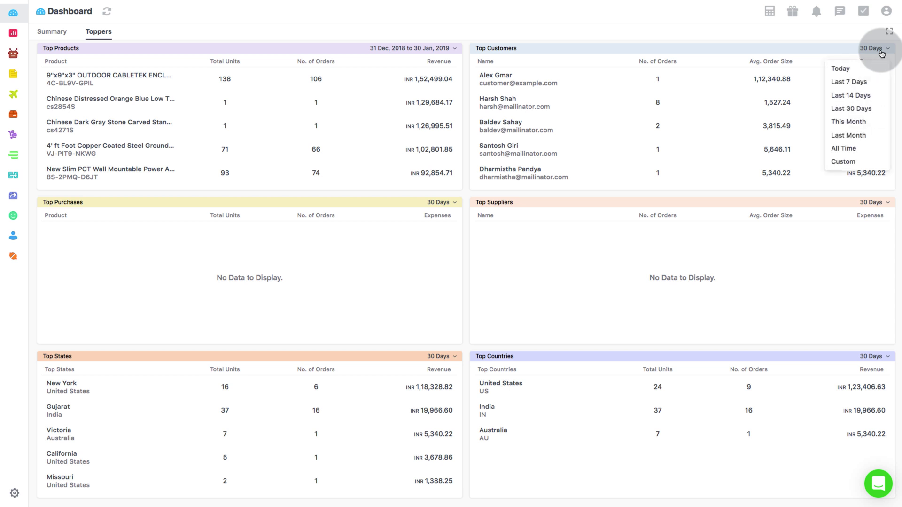
{"action": "left_click", "coordinate": [853, 146]}
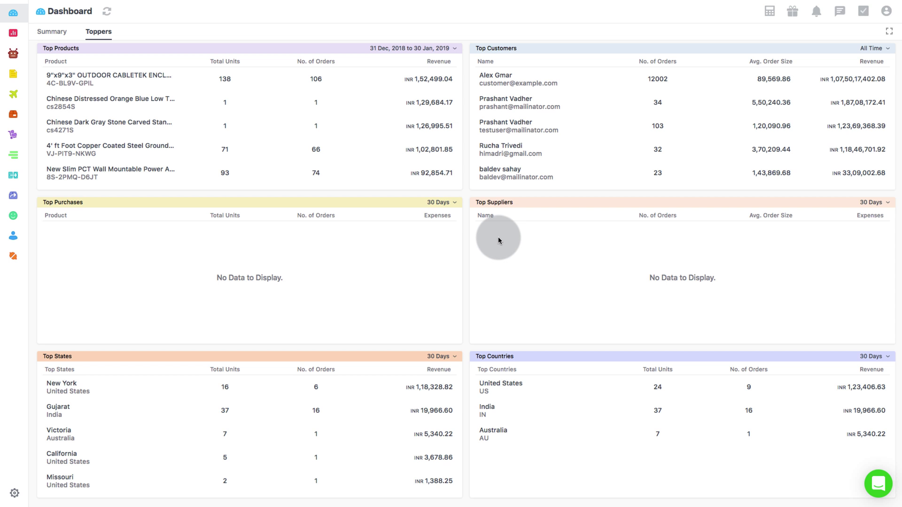
Step: Switch Top Suppliers from 30 Days to All Time and bring up the Intercom support chat
{"action": "left_click", "coordinate": [872, 202]}
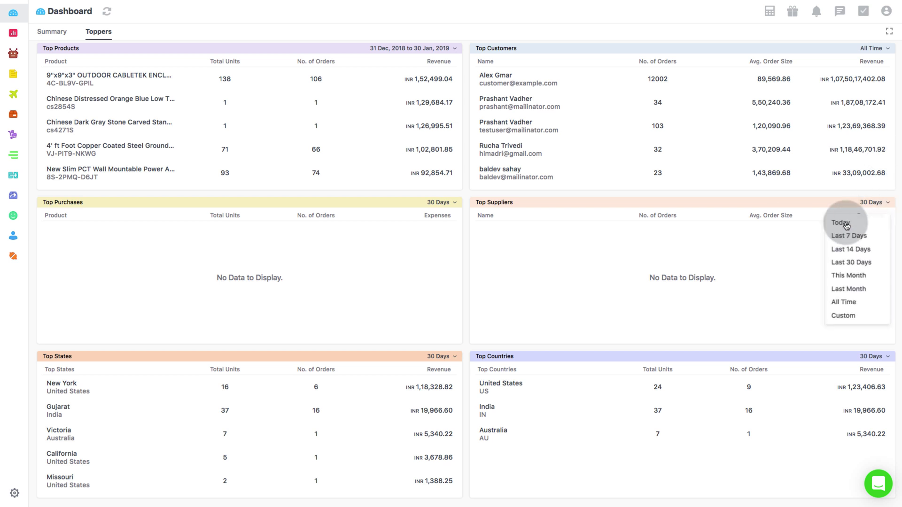
{"action": "left_click", "coordinate": [843, 300]}
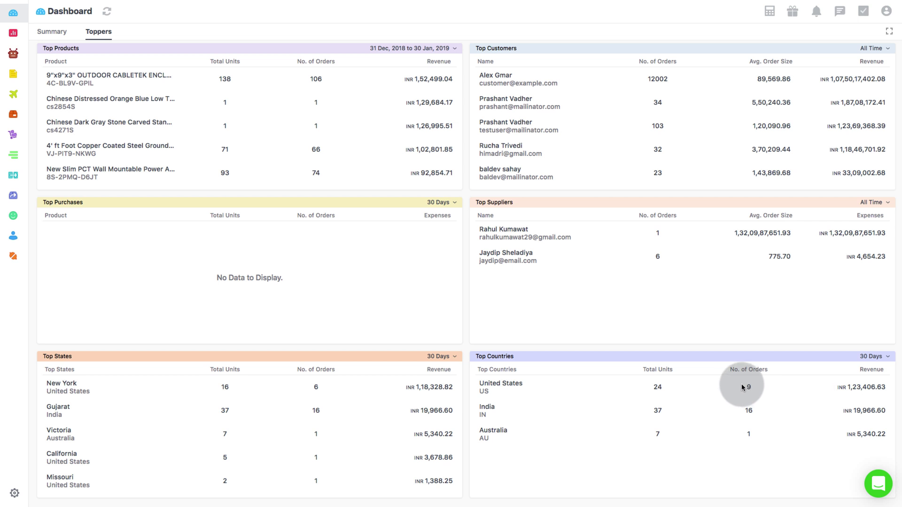
{"action": "left_click", "coordinate": [883, 484]}
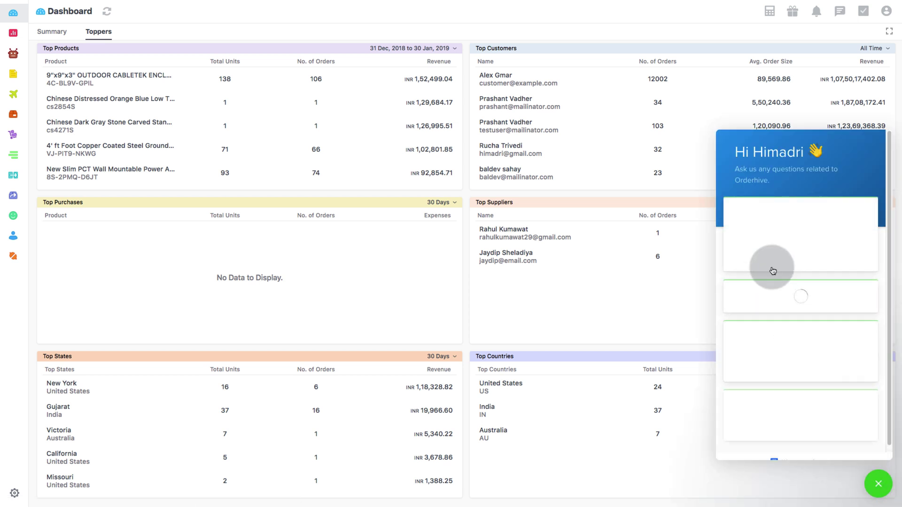